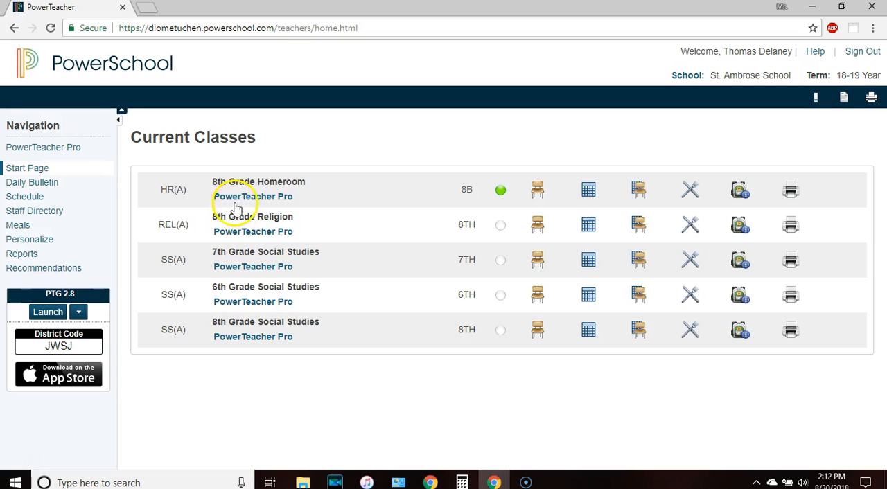
Open the 6th Grade Social Studies class in PowerTeacher Pro and view its scoresheet
left_click(251, 306)
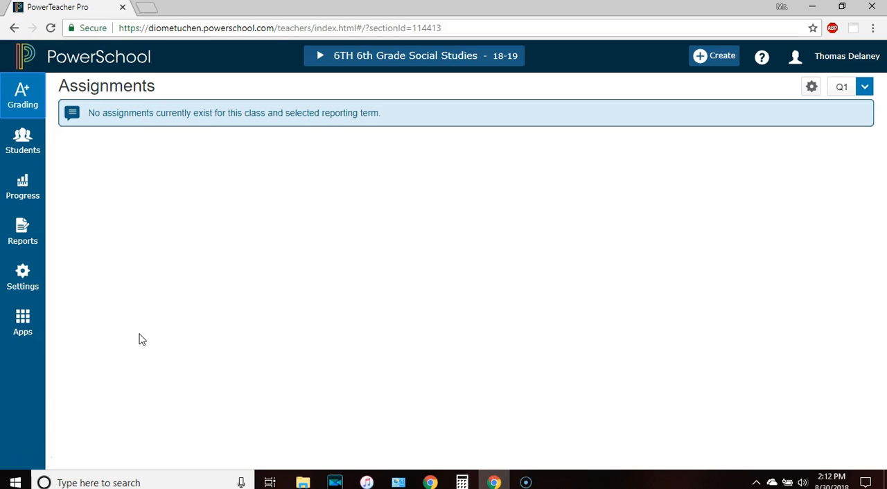
left_click(23, 103)
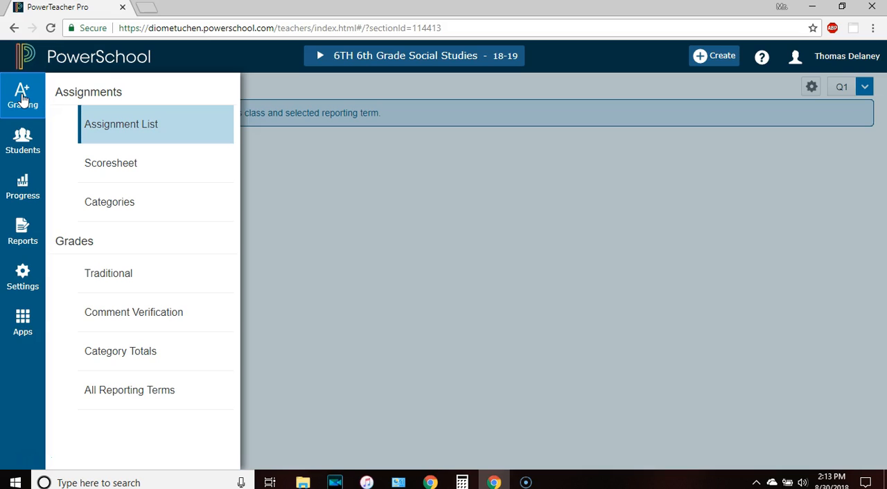
left_click(115, 164)
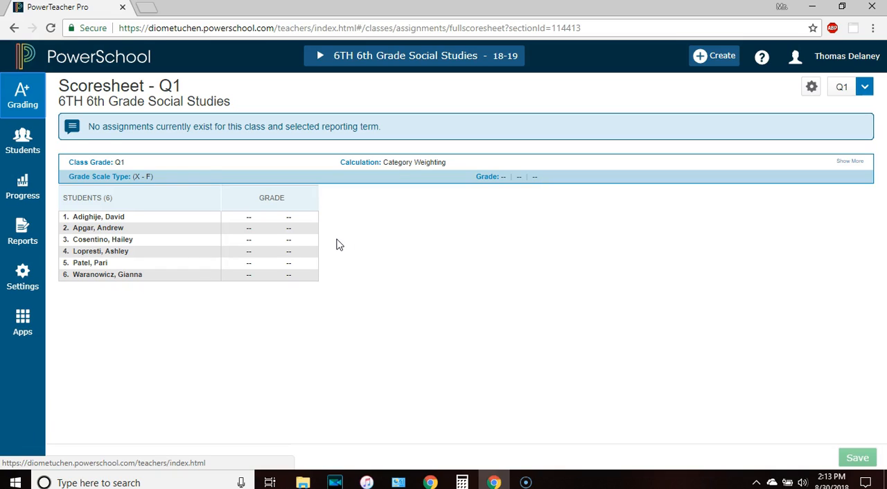
Return to the class's assignment list and start a new assignment named "Chapter 1 Test"
left_click(21, 95)
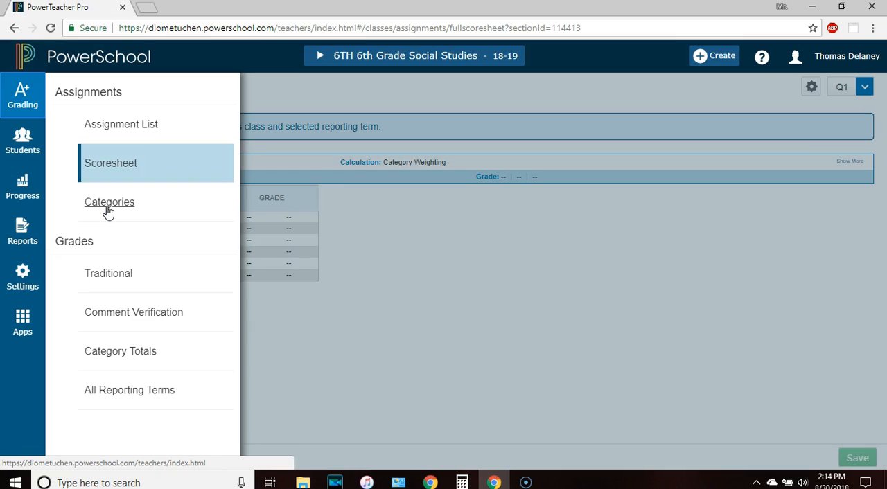
left_click(100, 124)
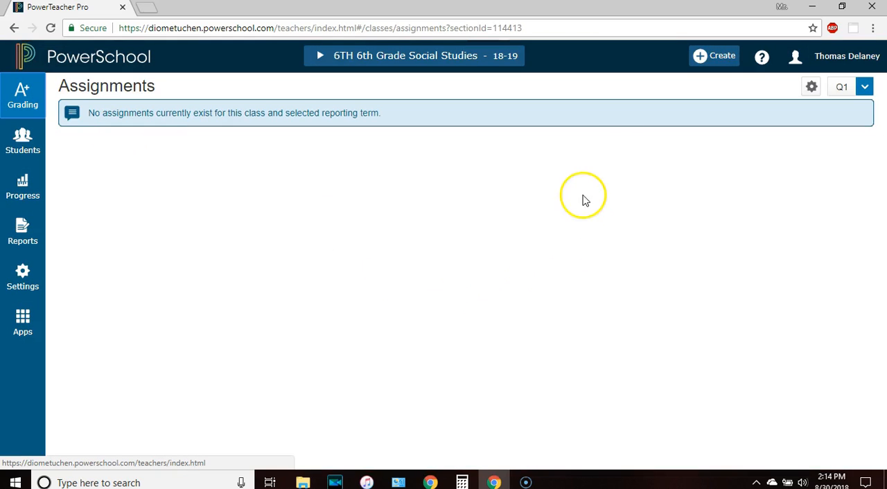
left_click(711, 60)
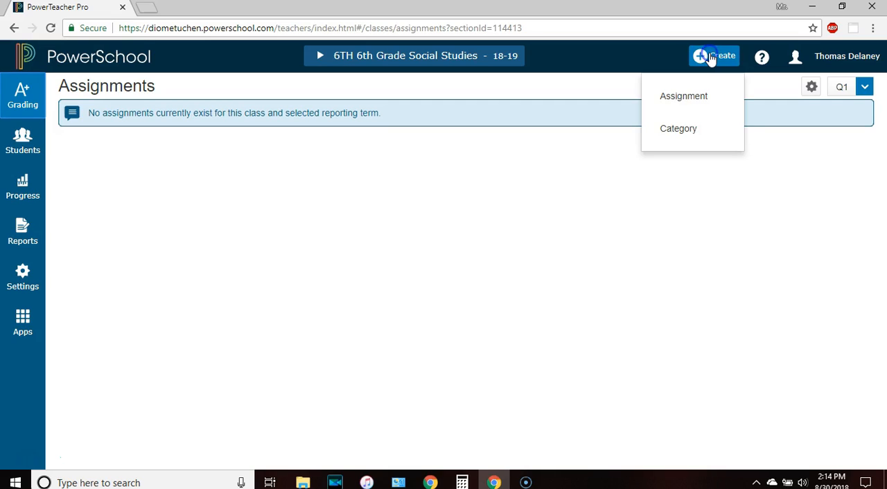
left_click(671, 99)
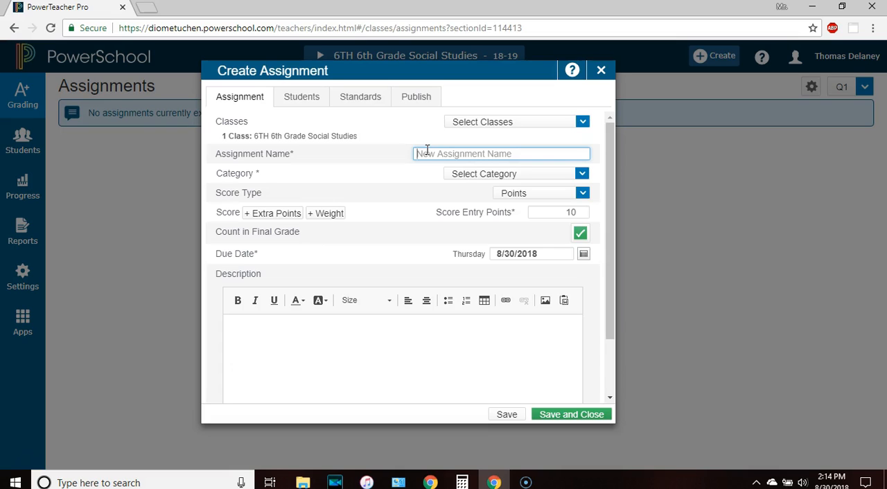
type("C")
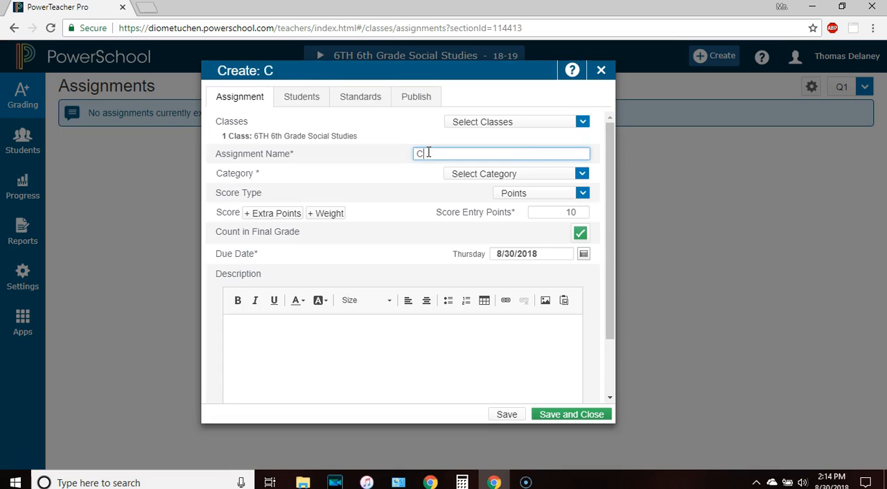
type("hapter 1 Test")
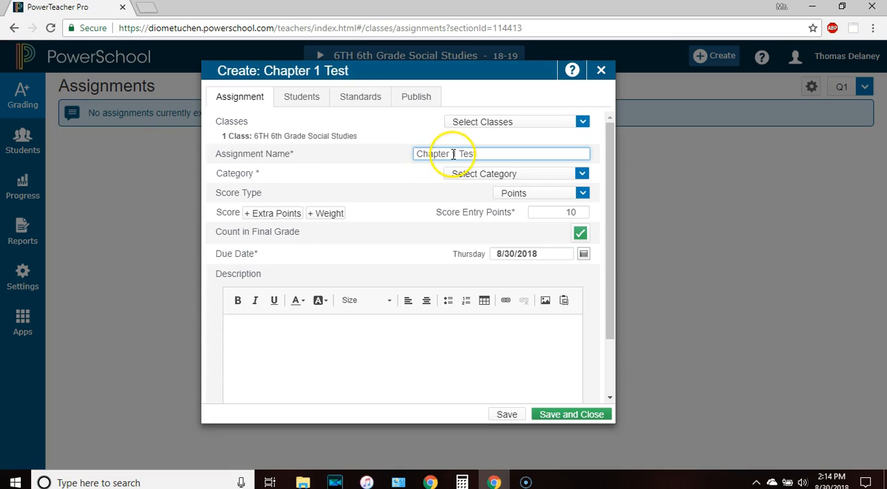
Put the new assignment in the Test category and check which classes it can be assigned to
left_click(464, 178)
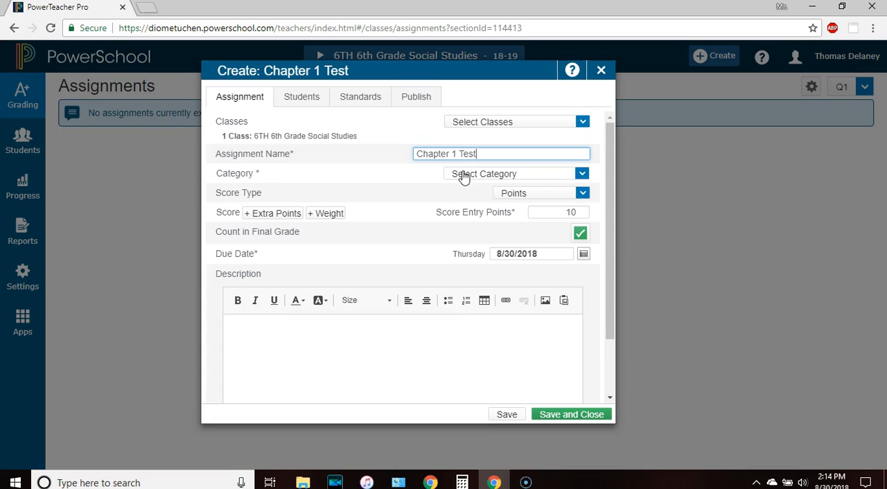
left_click(464, 177)
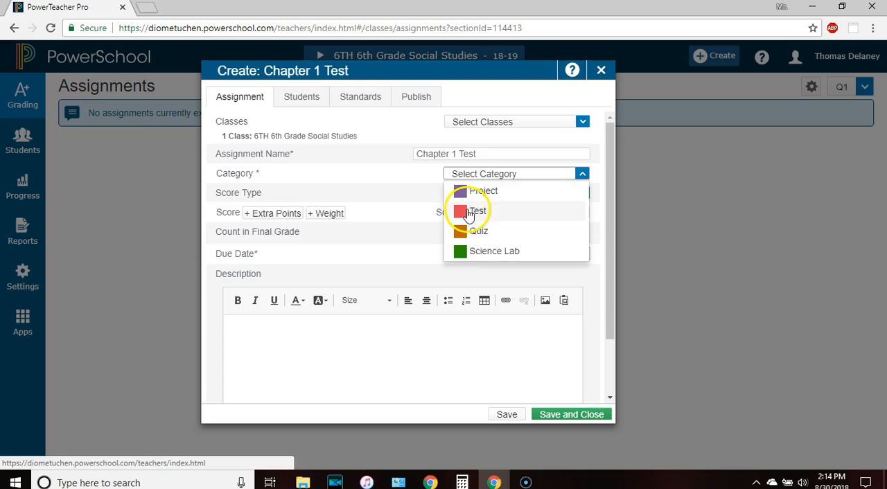
left_click(470, 213)
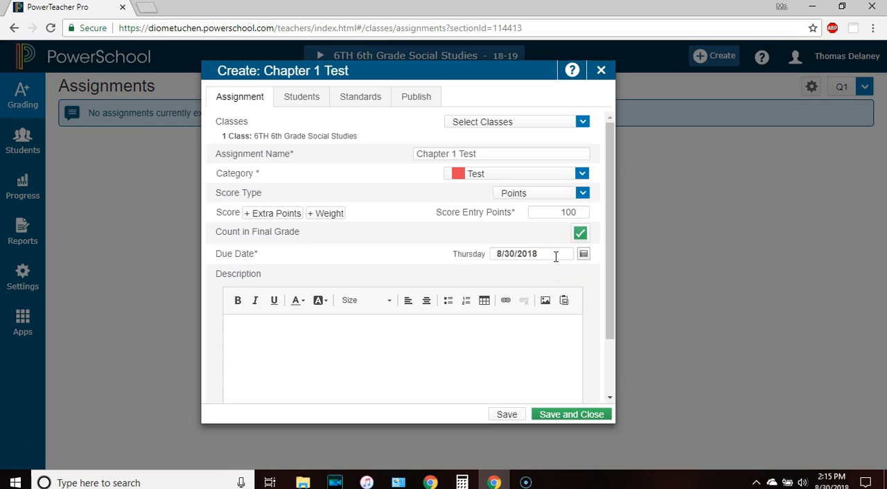
left_click(479, 122)
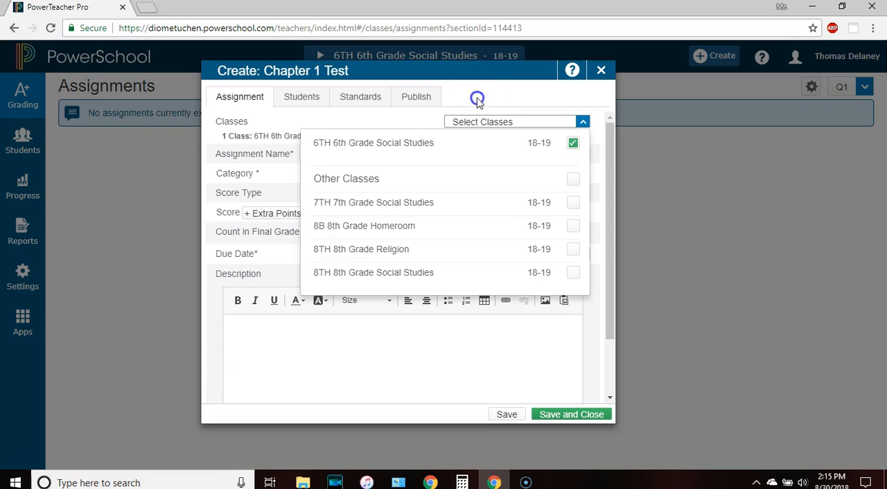
left_click(476, 101)
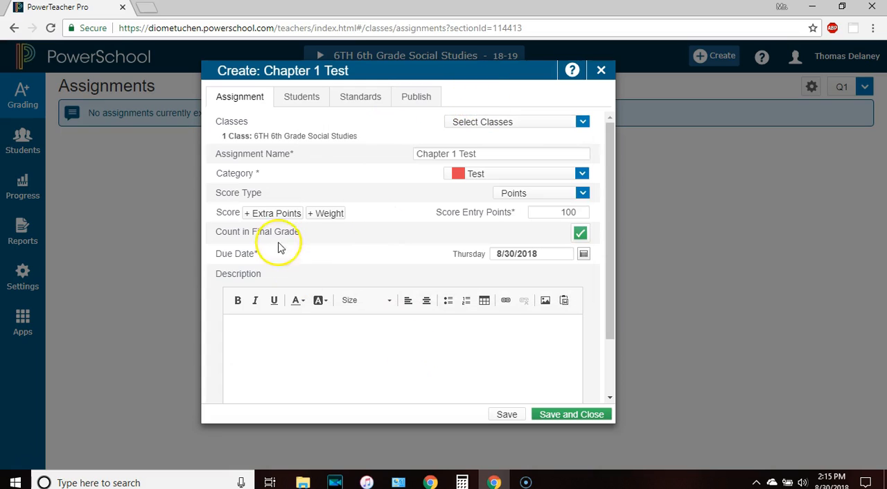
Limit the assignment to the first, third and fifth students in the class list
left_click(305, 101)
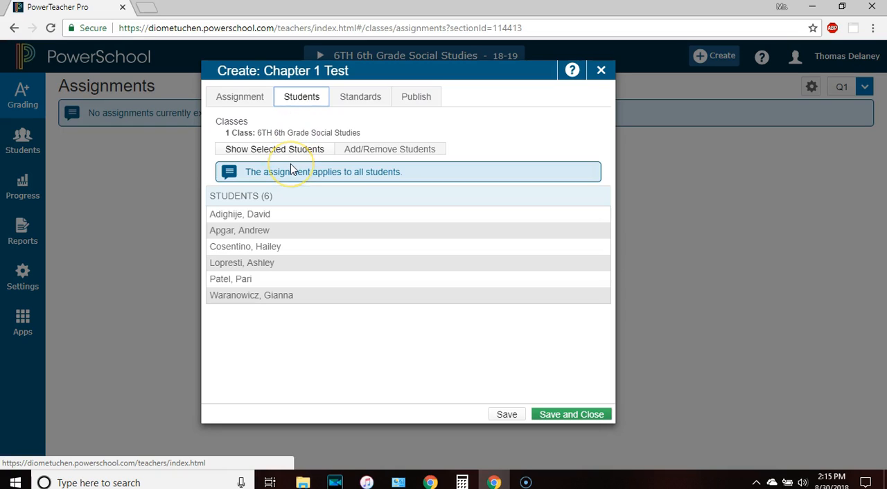
left_click(390, 149)
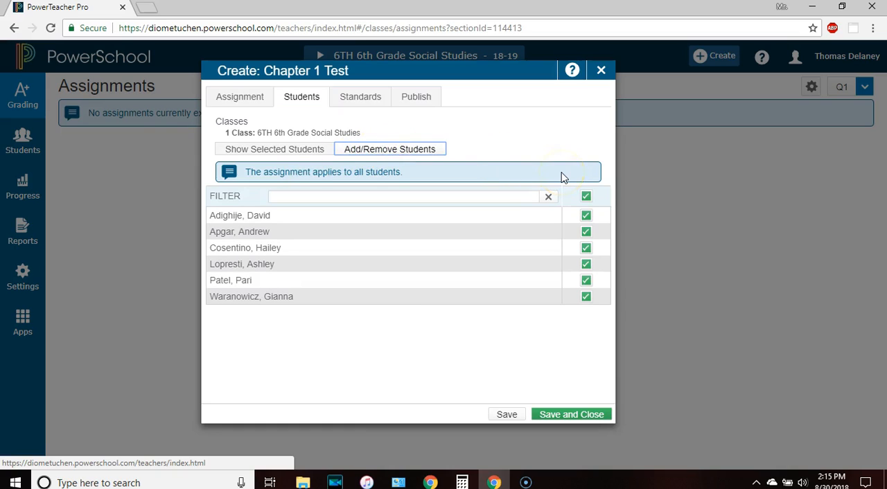
left_click(585, 197)
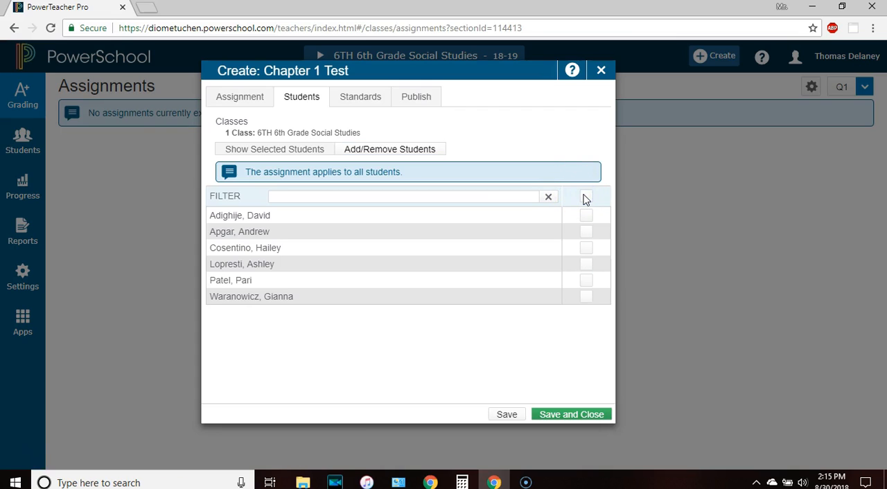
left_click(585, 217)
left_click(586, 250)
left_click(587, 283)
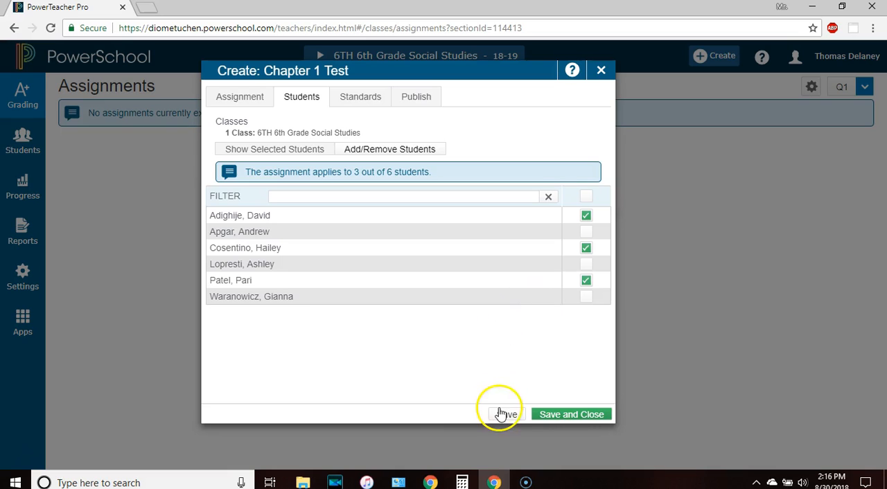
Review the assignment's standards and publishing options, and save and close the assignment
left_click(366, 99)
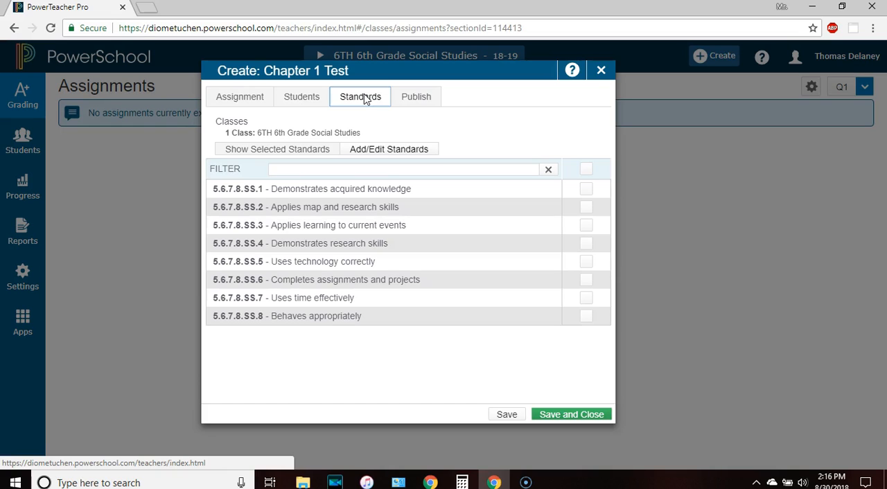
left_click(407, 101)
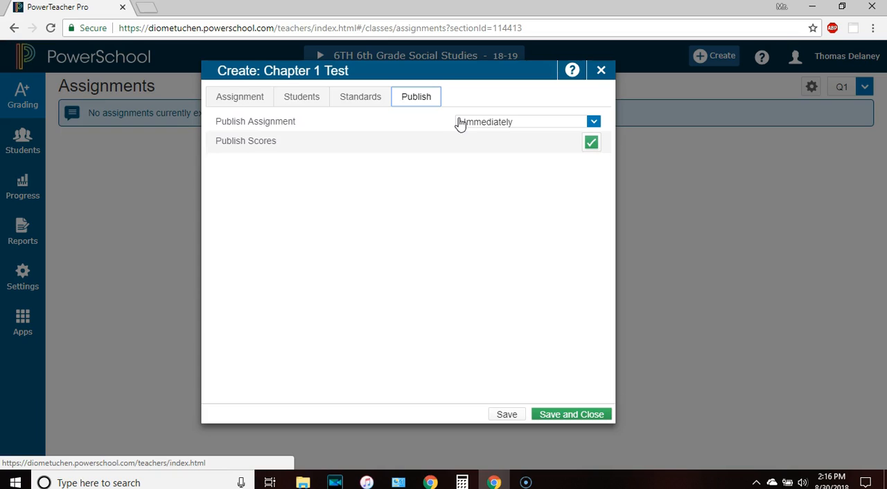
left_click(243, 99)
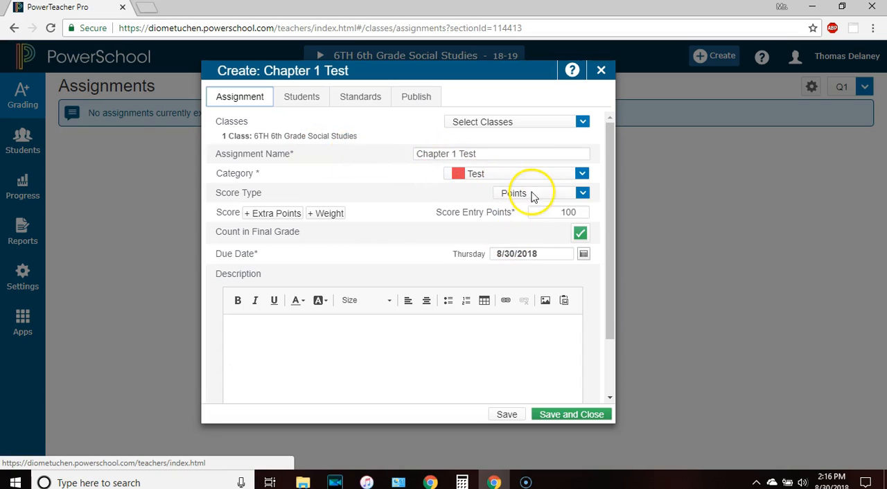
left_click(547, 414)
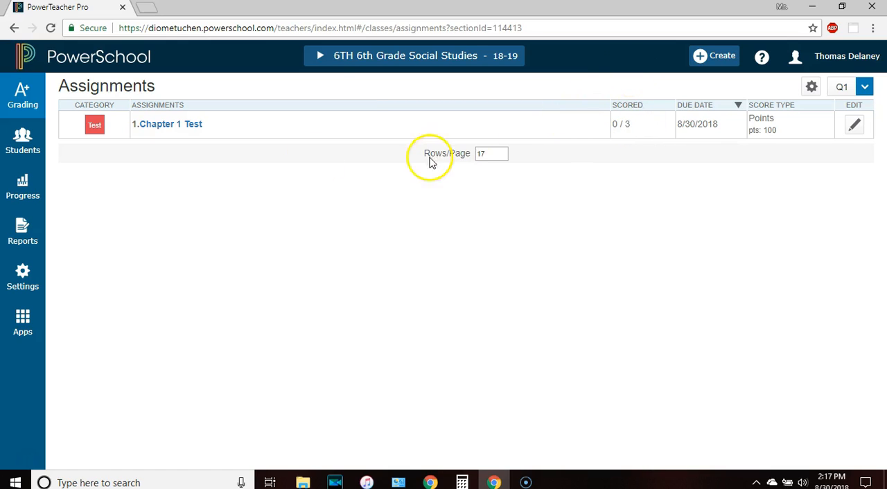
Open Chapter 1 Test for scoring and enter 100 for the first and second students
left_click(158, 131)
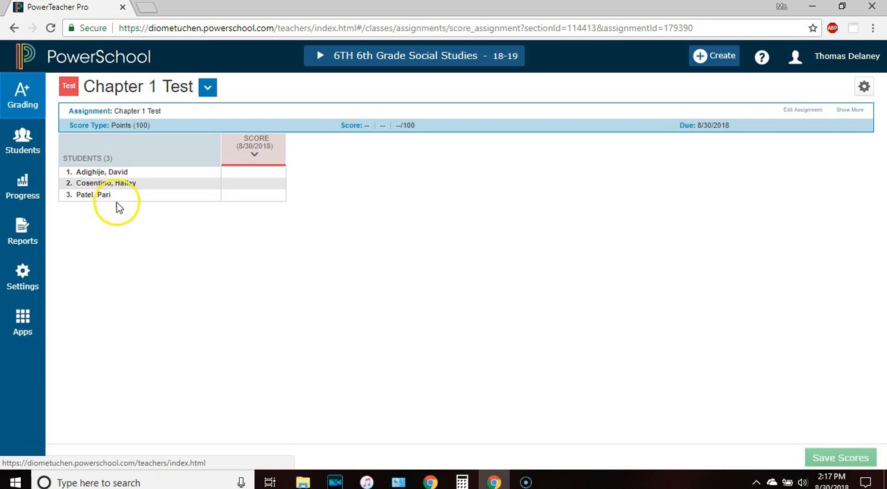
left_click(251, 175)
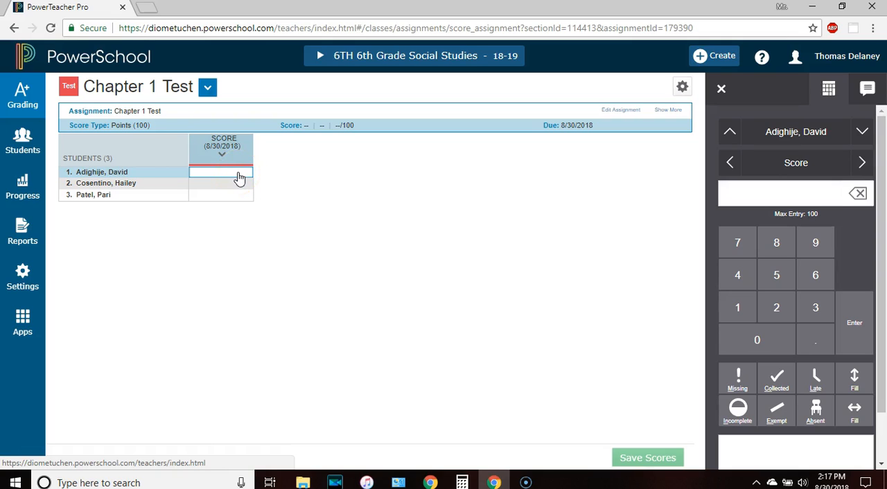
type("100")
left_click(235, 186)
type("100")
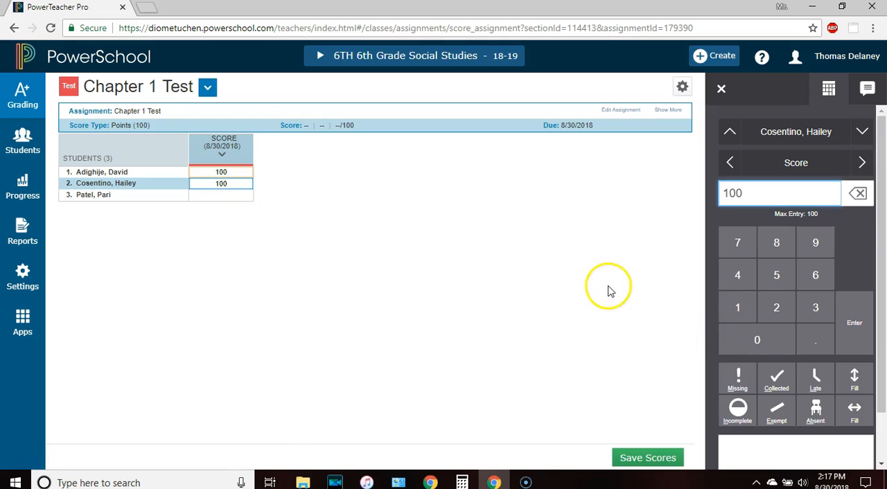
Try the Missing and Collected flags on the third student's score, removing each one again
left_click(218, 196)
left_click(739, 381)
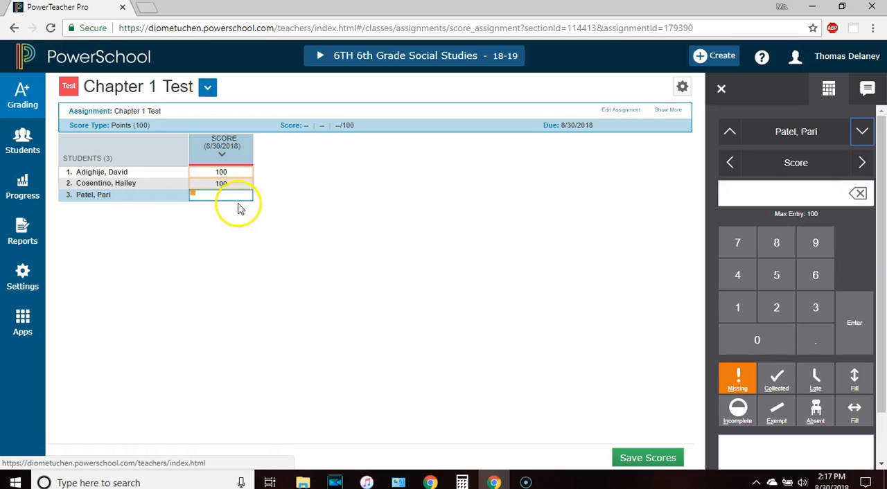
left_click(741, 375)
left_click(777, 378)
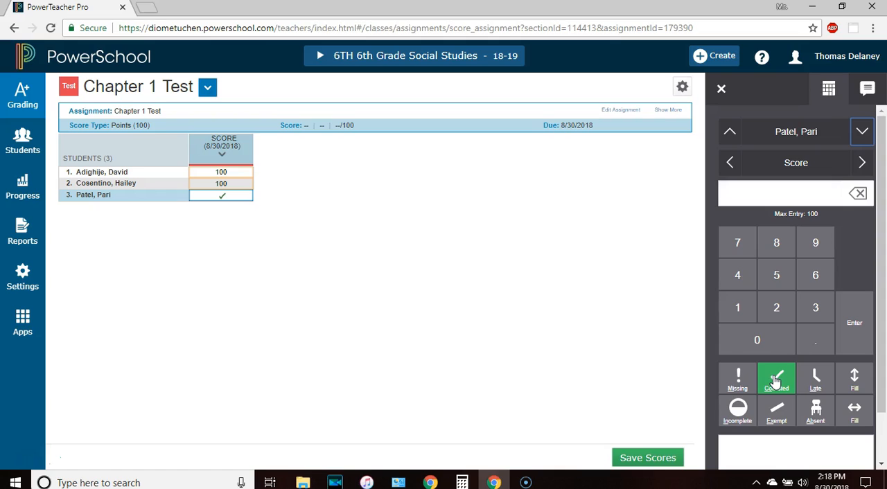
left_click(776, 382)
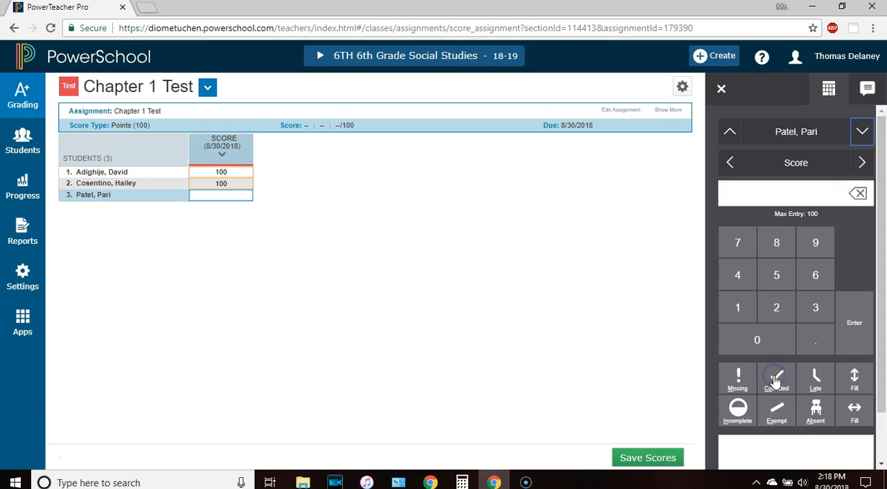
Flag the second student's score as Late and remove the flag again
left_click(239, 183)
left_click(822, 378)
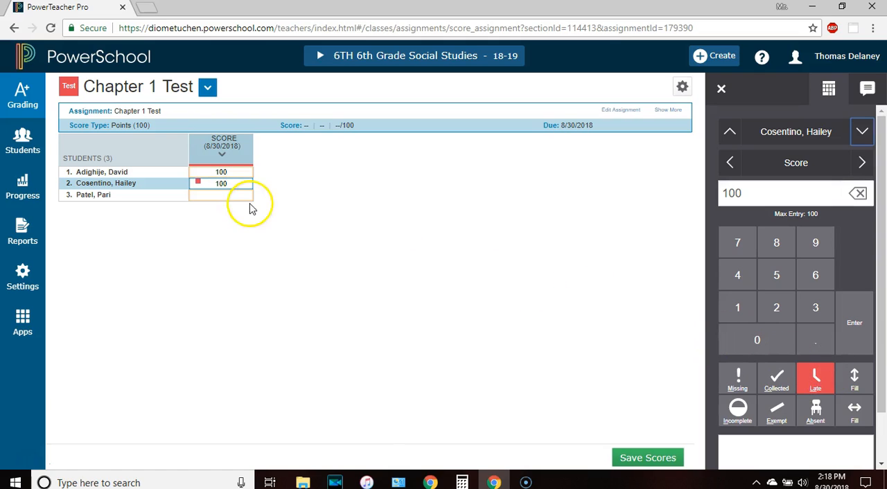
left_click(219, 183)
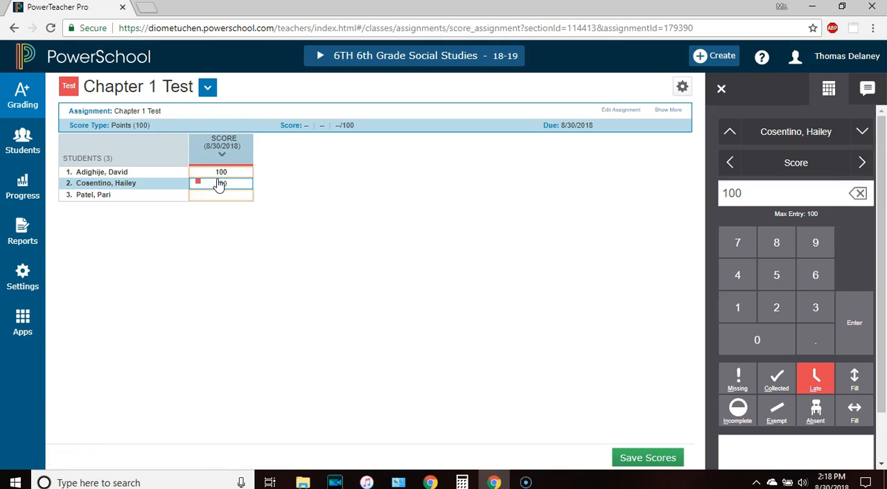
left_click(812, 377)
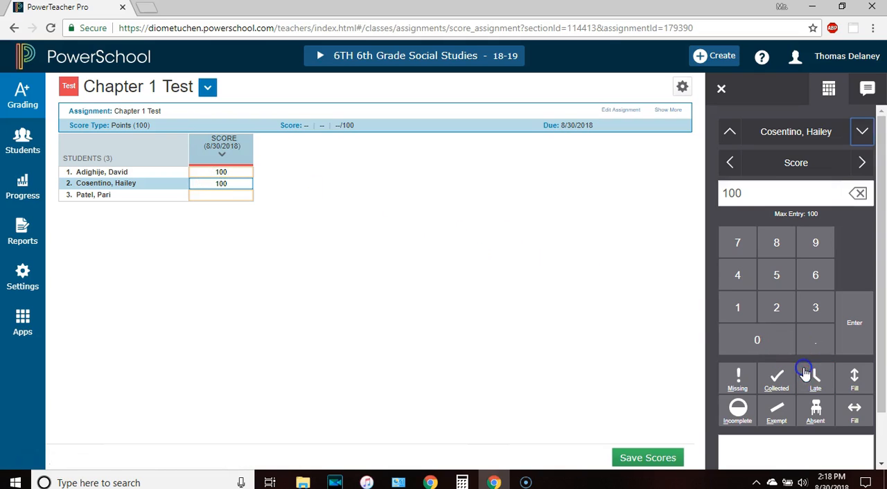
Clear the second student's score and fill the remaining scores in the column with the first student's 100
left_click(234, 189)
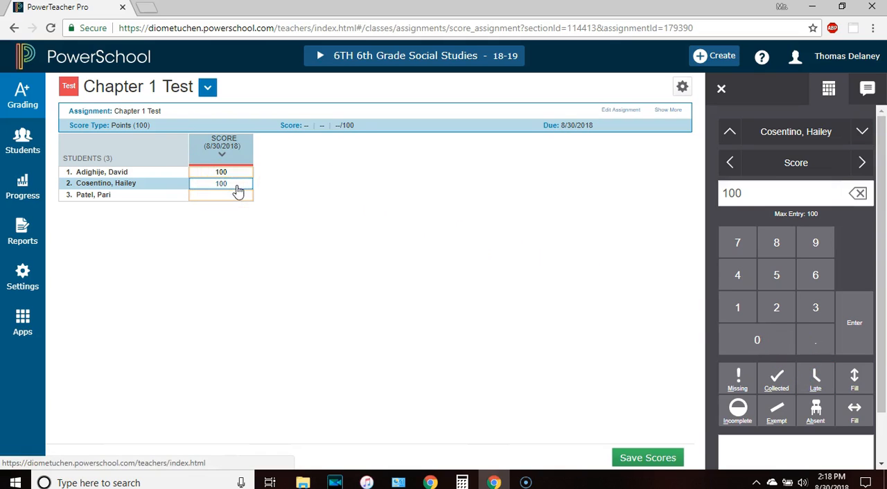
left_click_drag(753, 193, 714, 197)
key("BackSpace")
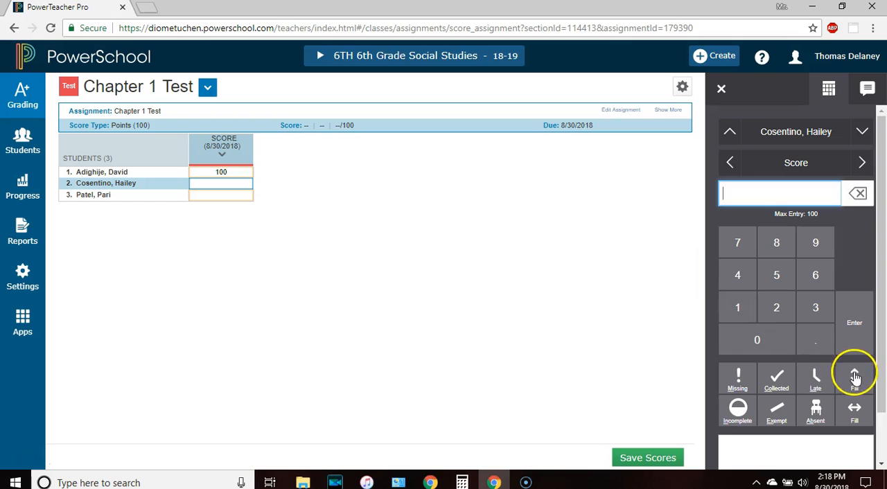
left_click(216, 175)
left_click(851, 378)
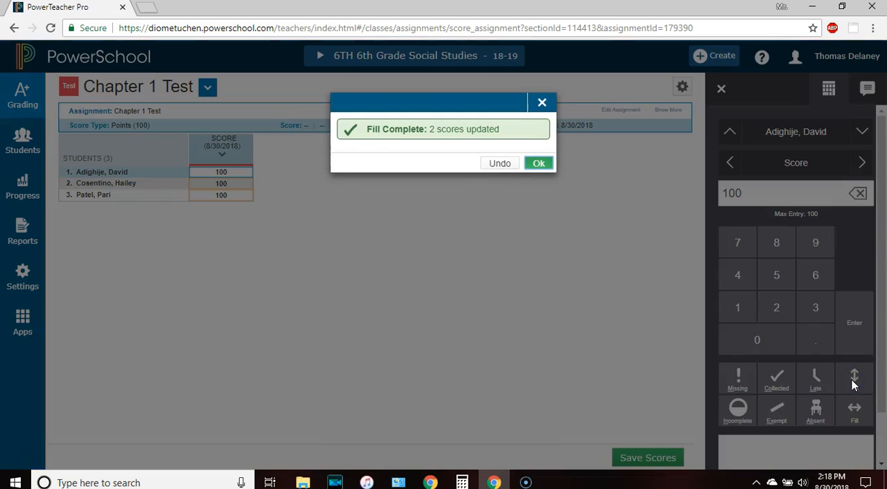
left_click(539, 164)
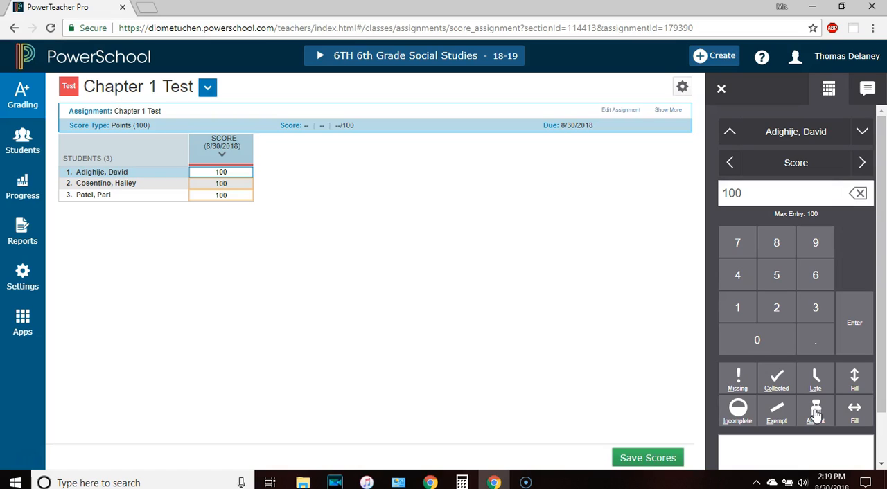
Flag the first student's Chapter 1 Test score as Exempt and clear the 100 from it
left_click(779, 412)
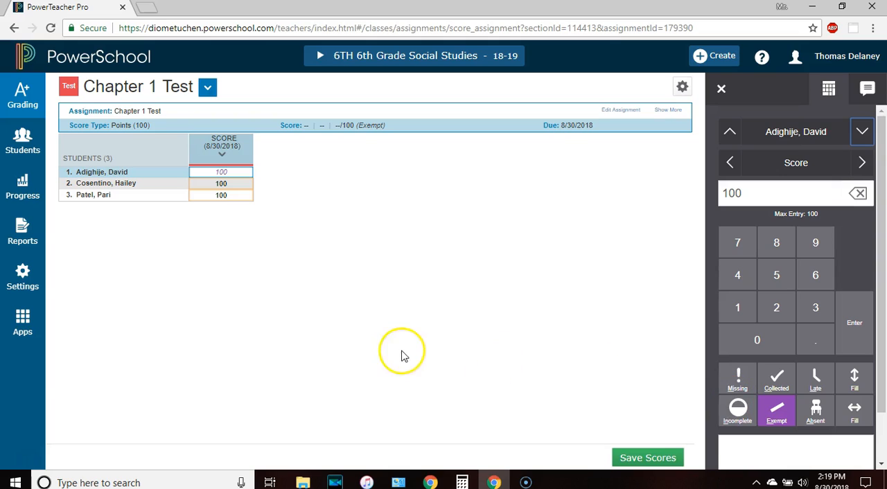
left_click(774, 427)
left_click(775, 423)
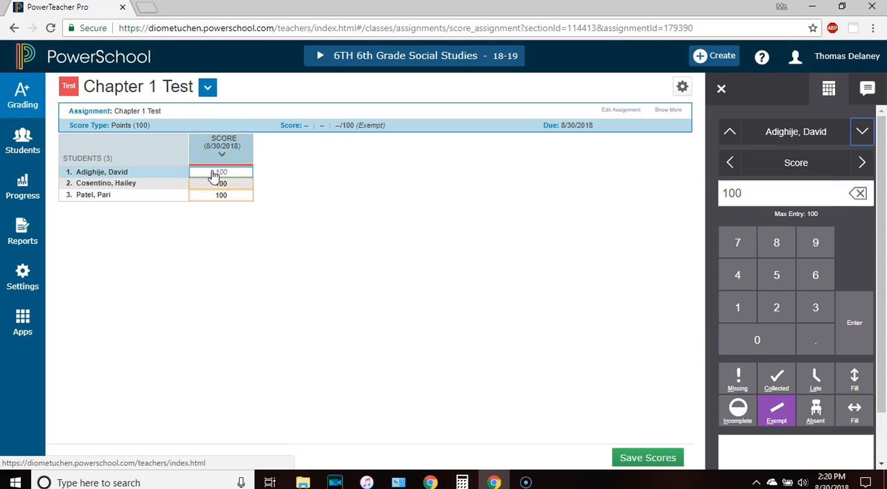
left_click(749, 191)
left_click_drag(749, 192, 689, 194)
key("BackSpace")
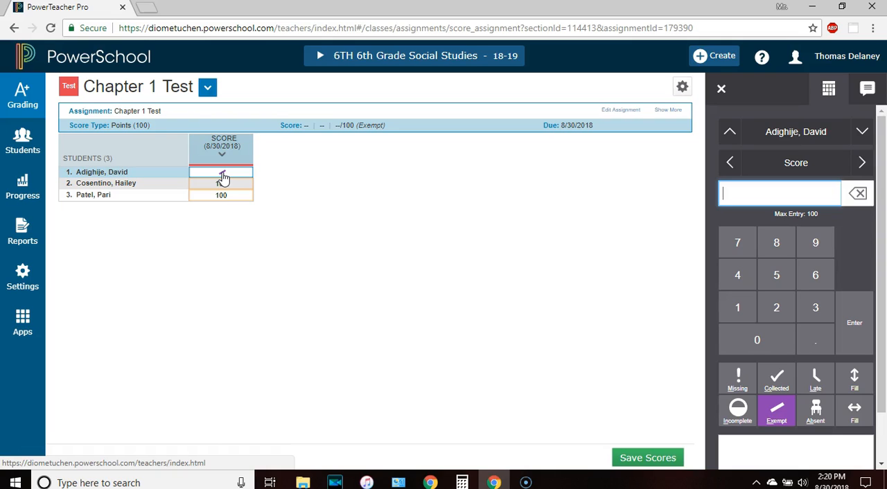
Try the Incomplete flag on the first student's score, remove it along with the Exempt flag, and save the scores
left_click(738, 411)
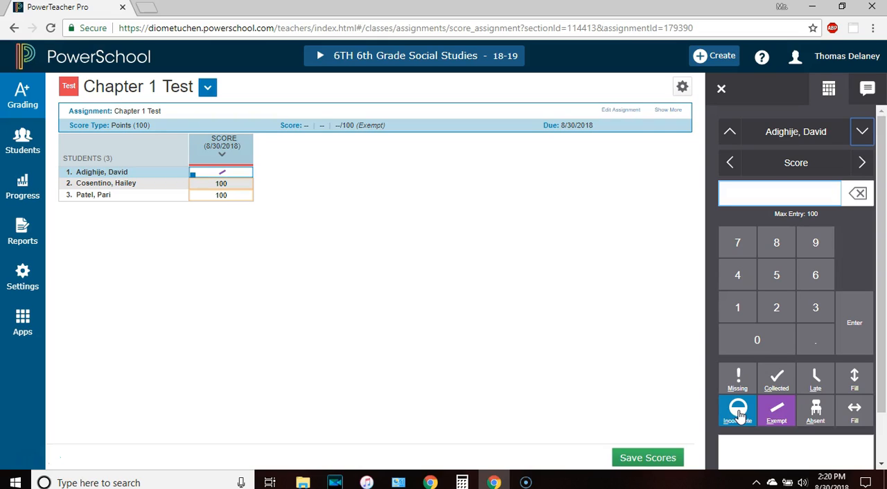
left_click(739, 413)
left_click(776, 411)
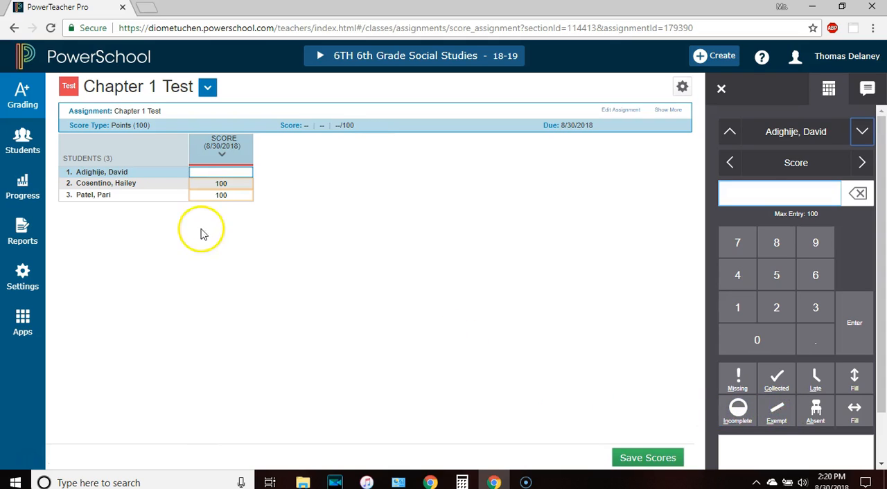
left_click(622, 456)
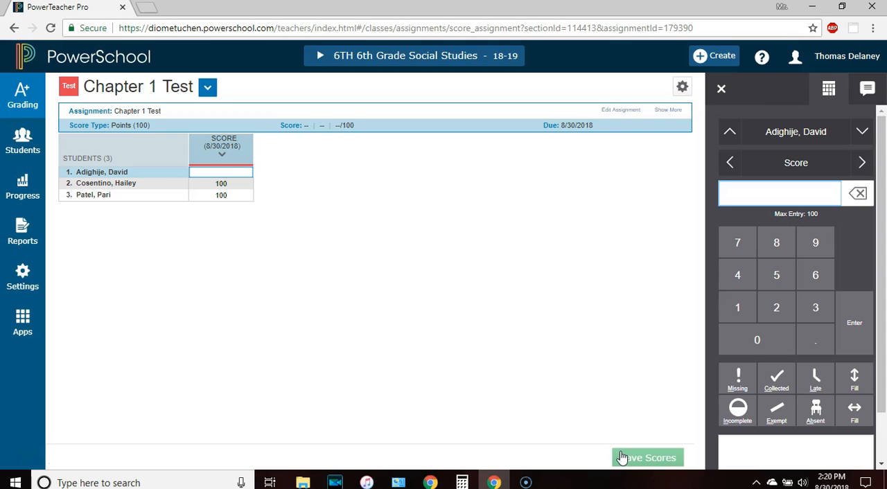
Enter 98 as the first student's Chapter 1 Test score and go to the Scoresheet, saving the pending change
left_click(226, 173)
type("98")
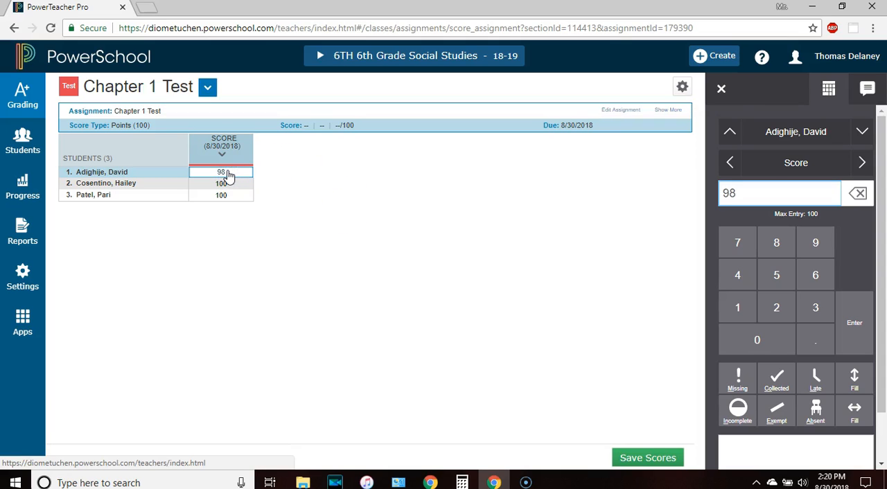
left_click(20, 101)
left_click(87, 162)
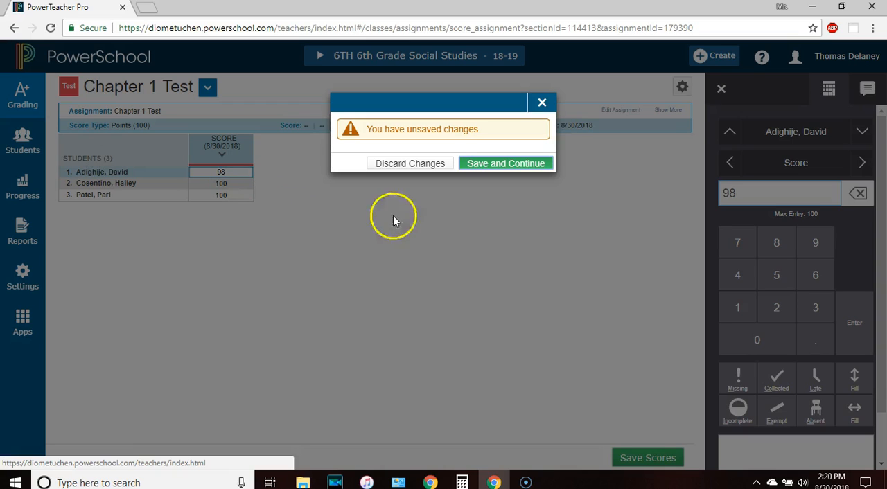
left_click(500, 166)
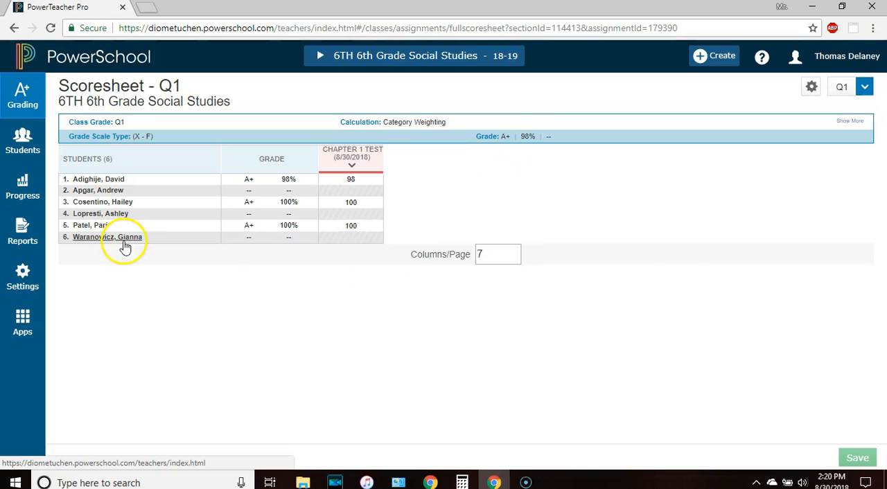
left_click(19, 104)
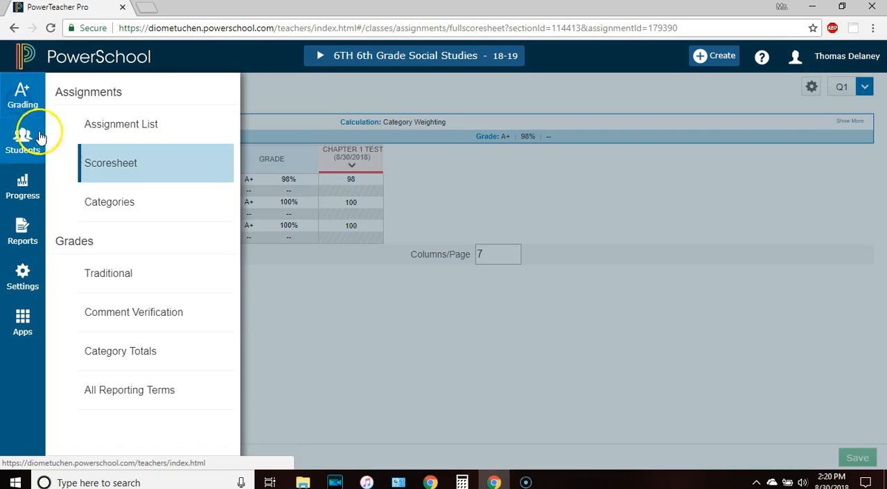
left_click(130, 163)
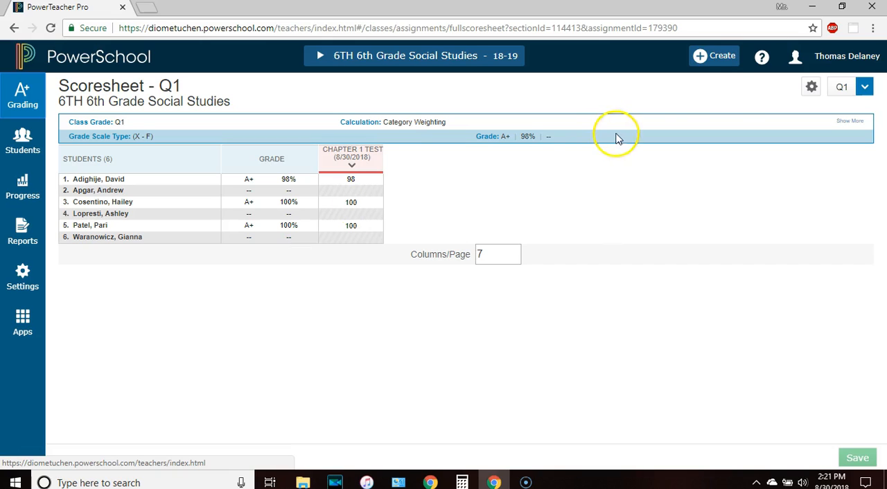
Start a new assignment named Mars Project and assign it to the Project category
left_click(709, 56)
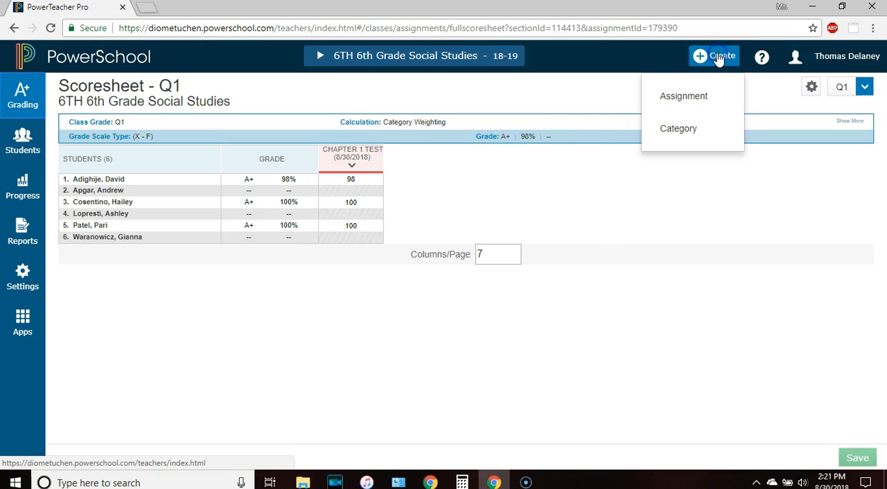
left_click(668, 104)
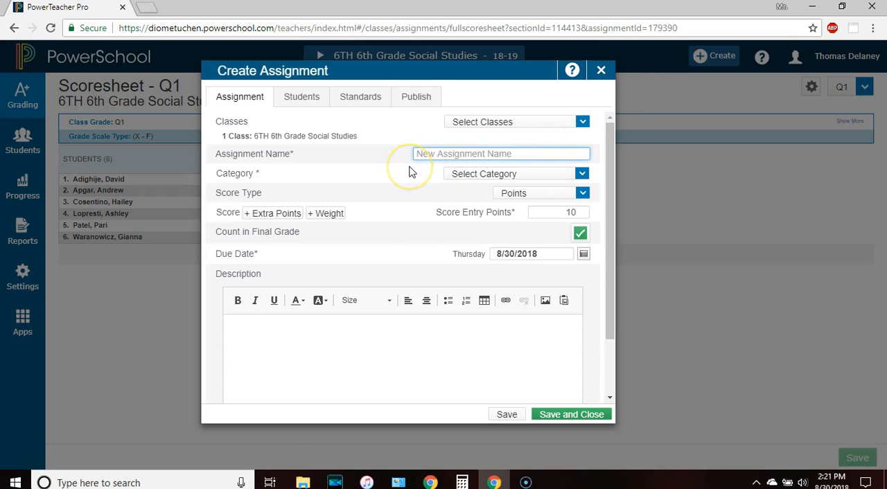
type("Ma")
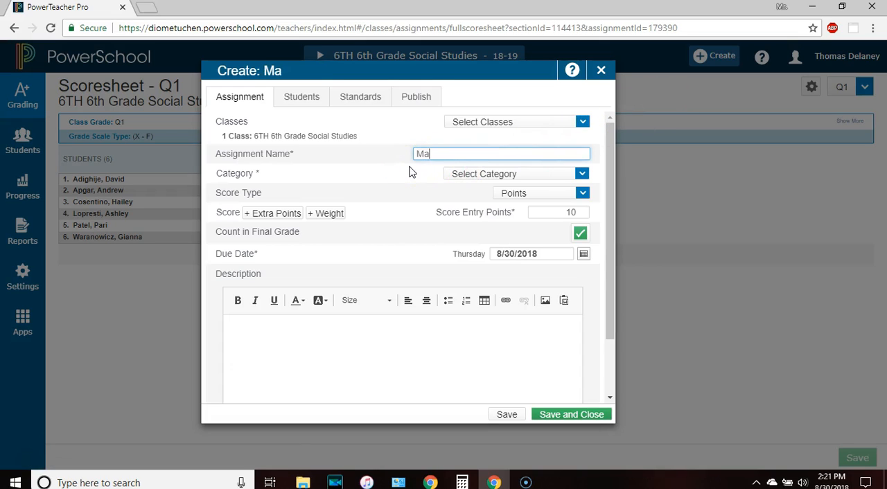
type("rs Project")
left_click(437, 172)
left_click(468, 174)
left_click(469, 188)
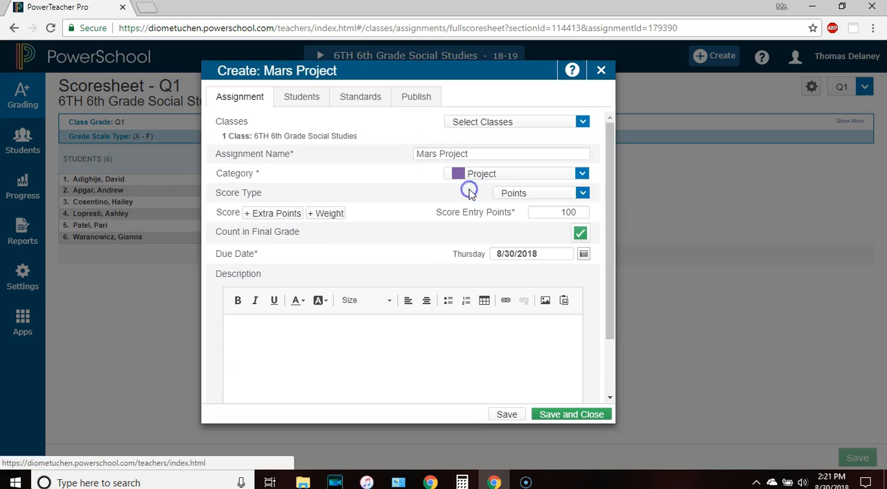
Check the score settings and class selection of the Mars Project assignment, then save and close it
left_click(513, 198)
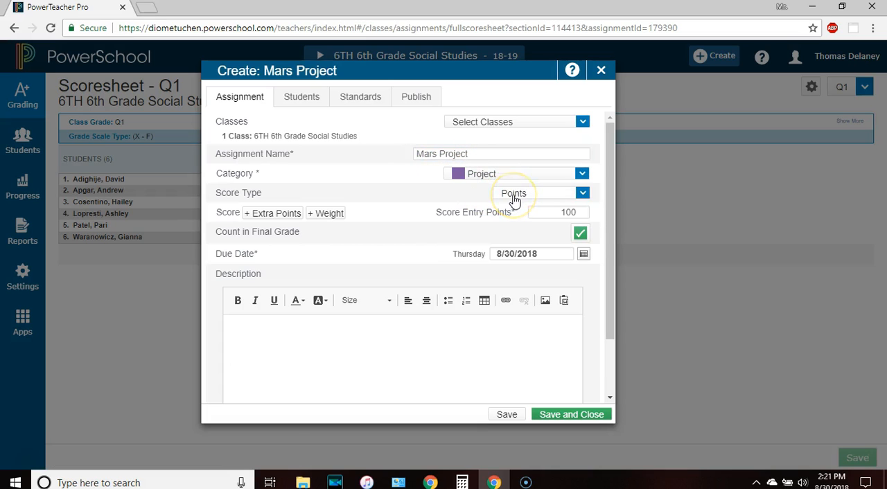
left_click(551, 216)
left_click(582, 122)
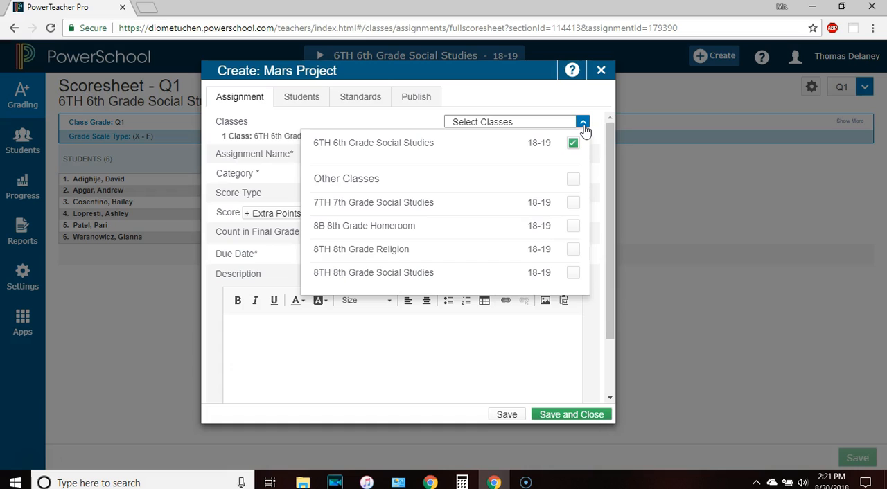
left_click(581, 98)
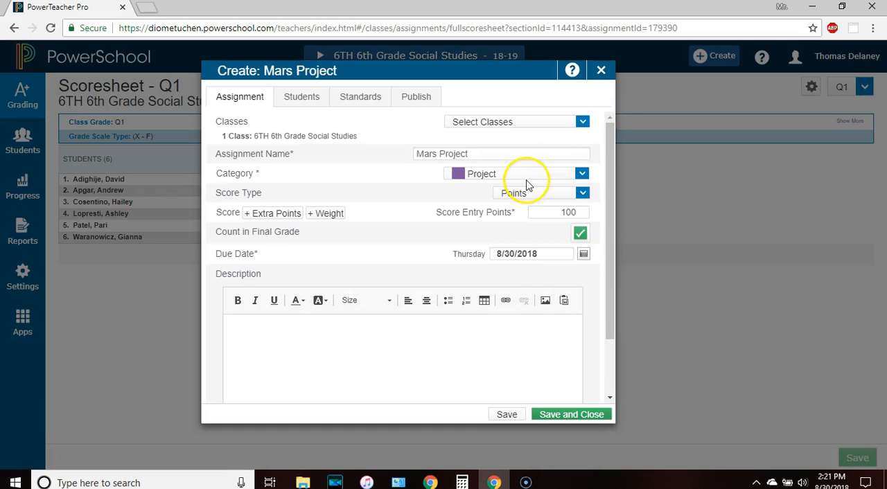
left_click(549, 418)
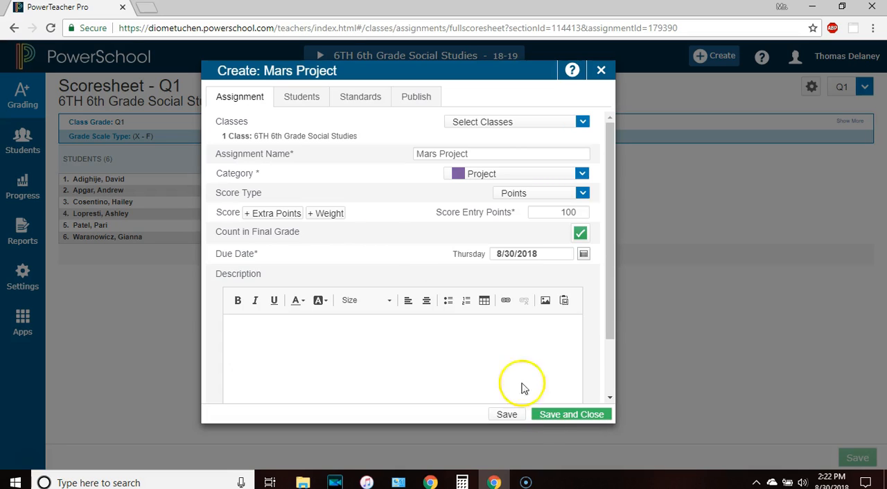
left_click(572, 416)
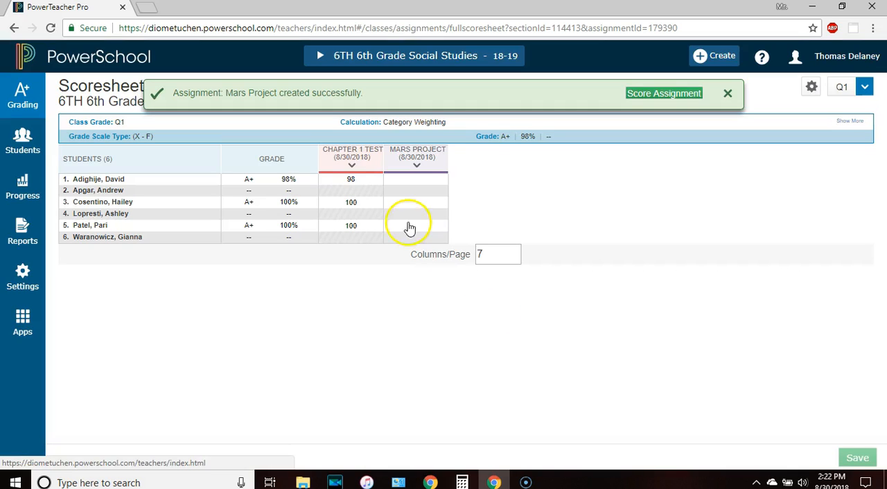
Enter Mars Project scores of 100, 75 and 70 for the first three students in the Scoresheet
left_click(394, 184)
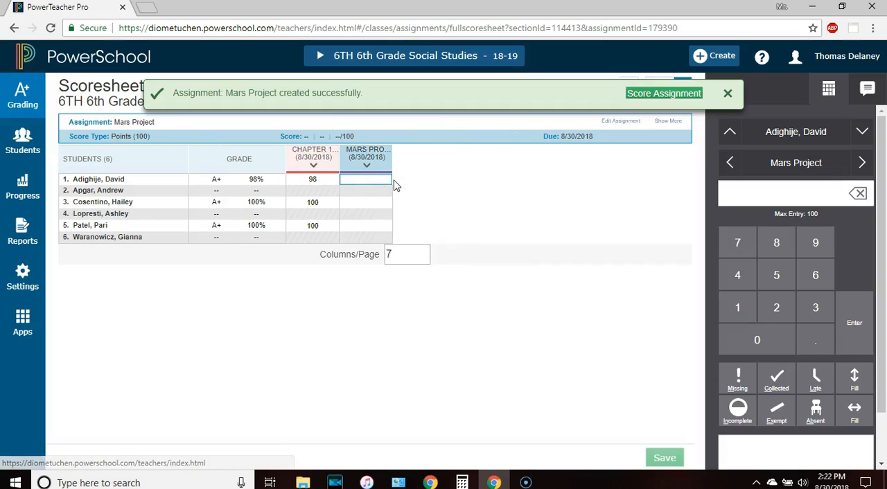
type("100")
left_click(363, 190)
type("75")
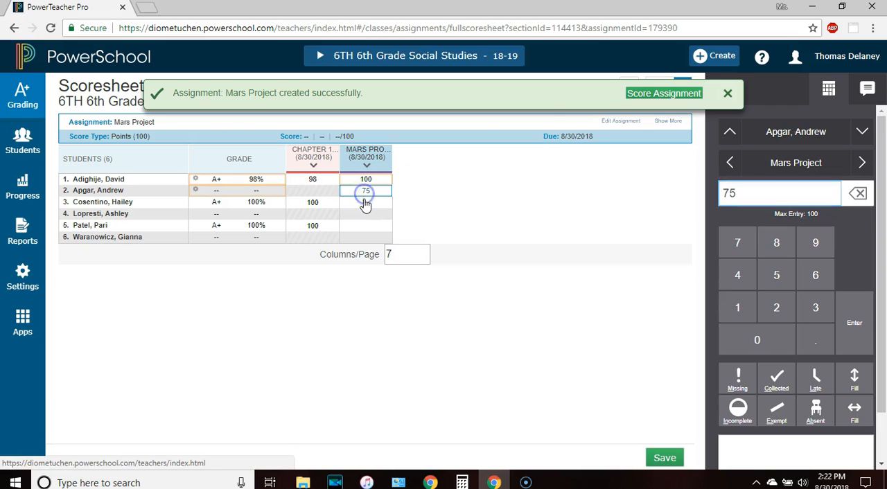
left_click(365, 203)
type("70")
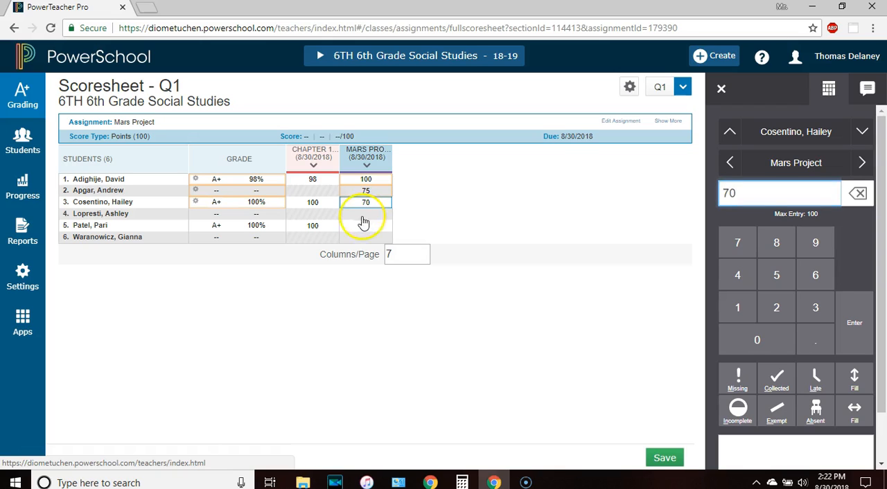
Enter Mars Project scores of 58, 87 and 100 for the fourth to sixth students and save the Scoresheet
left_click(362, 216)
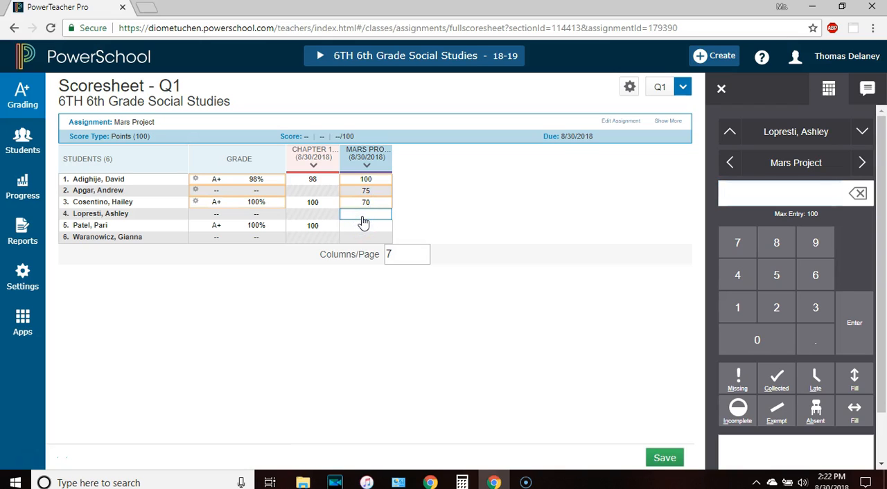
type("58")
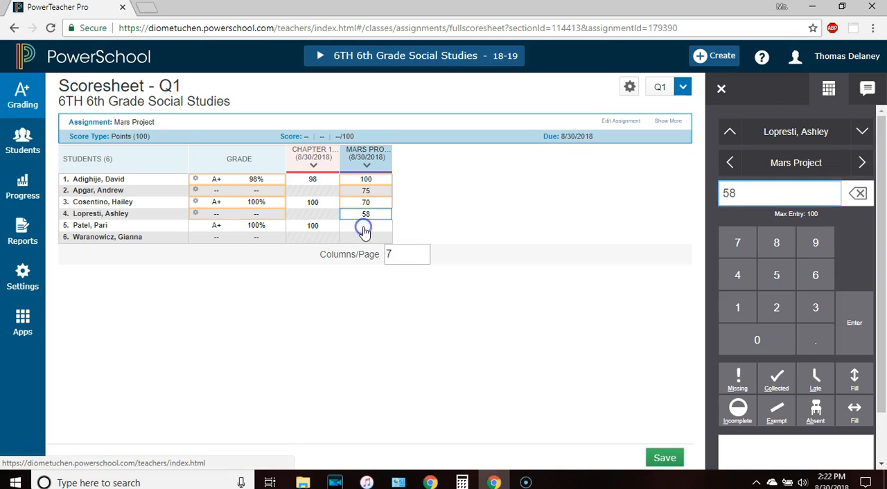
left_click(365, 227)
type("87")
left_click(366, 238)
type("100")
left_click(664, 362)
left_click(666, 458)
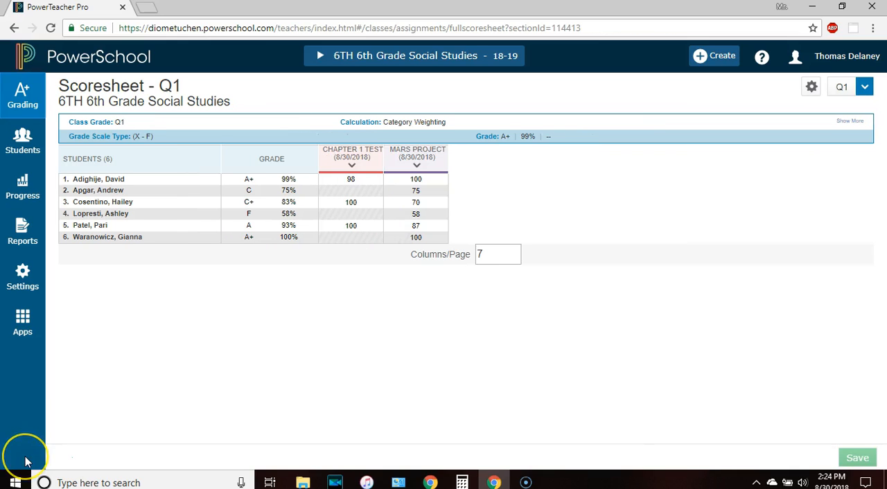
Open the Assignment List, view the Chapter 1 Test's editable details, and close them without changes
left_click(22, 94)
left_click(110, 131)
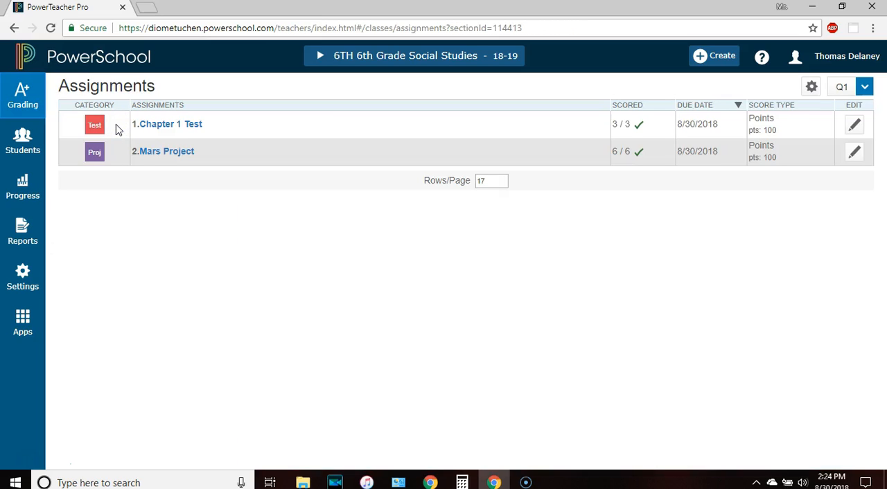
left_click(856, 128)
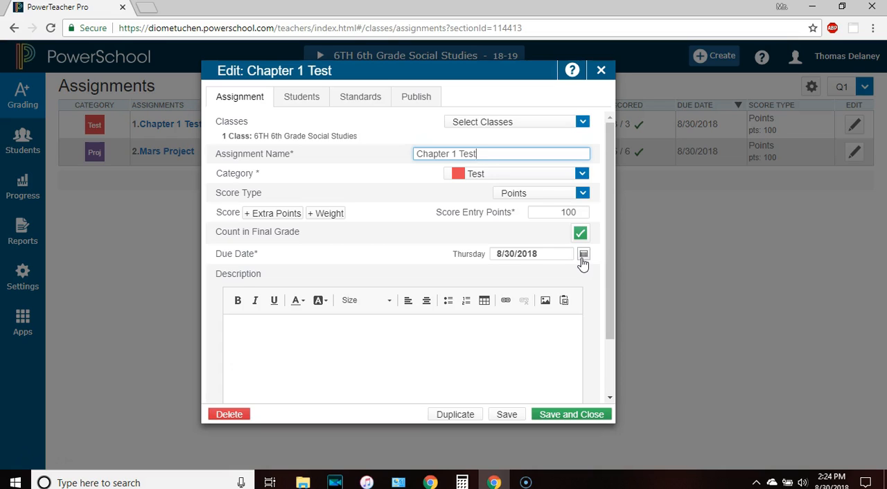
left_click(467, 276)
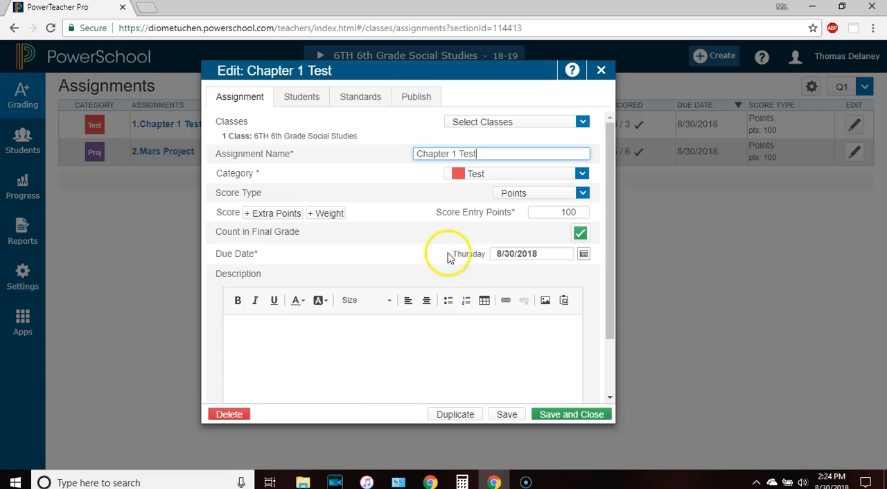
left_click(601, 72)
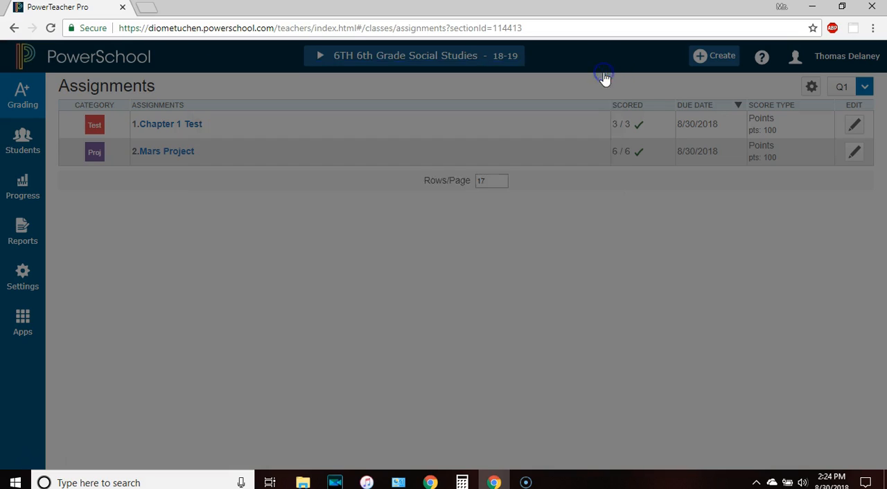